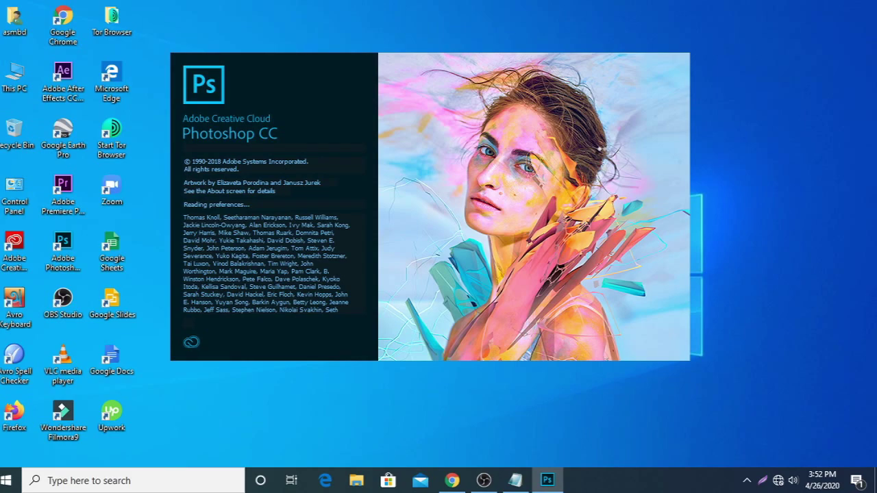
Step: Refresh the desktop repeatedly from its right-click menu
right_click(738, 73)
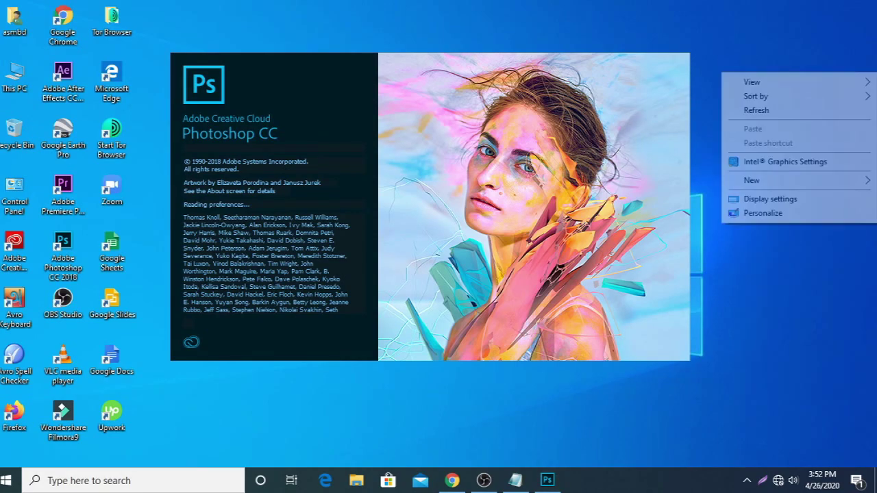
left_click(757, 110)
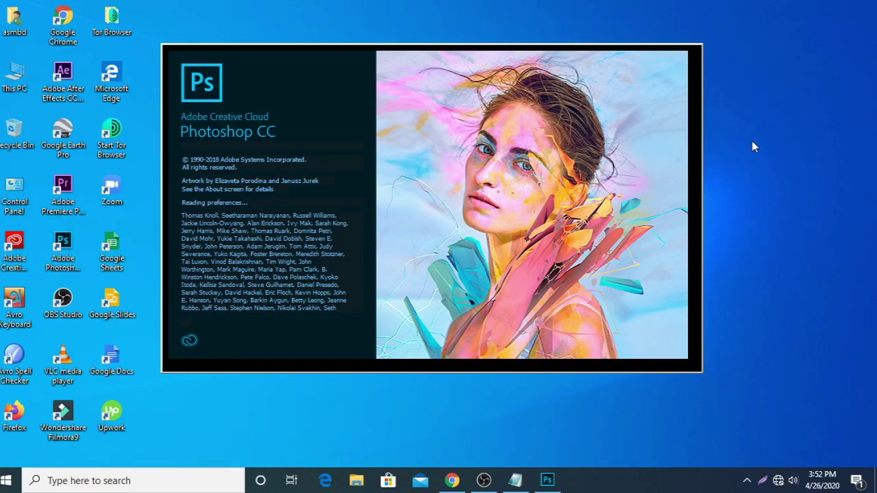
right_click(771, 137)
left_click(761, 176)
right_click(759, 111)
left_click(766, 147)
right_click(802, 113)
left_click(781, 150)
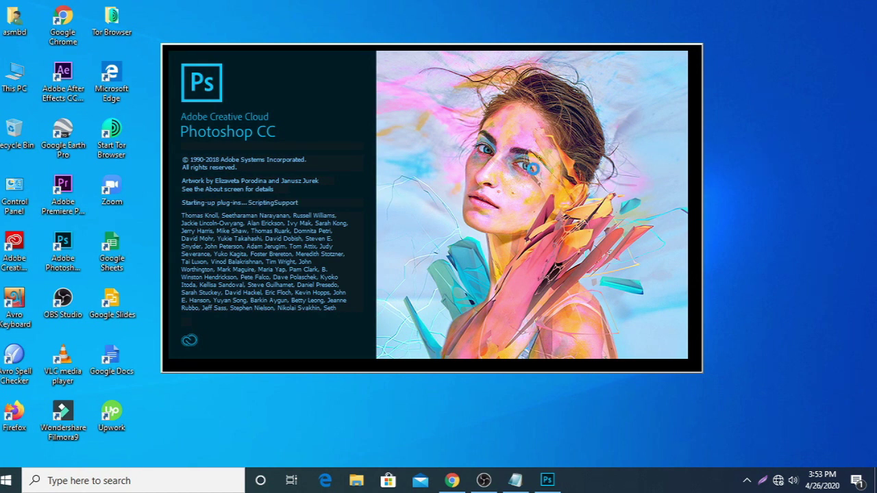
left_click_drag(721, 73, 787, 236)
right_click(798, 73)
left_click(775, 114)
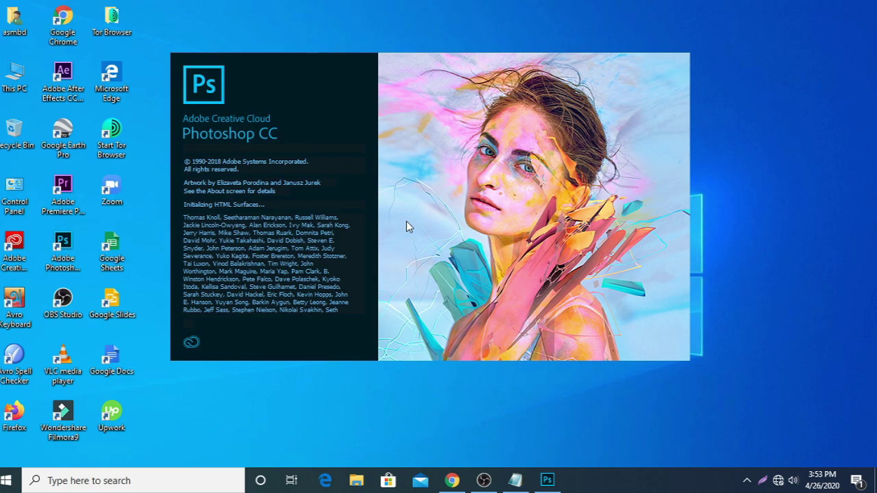
left_click_drag(711, 28, 859, 389)
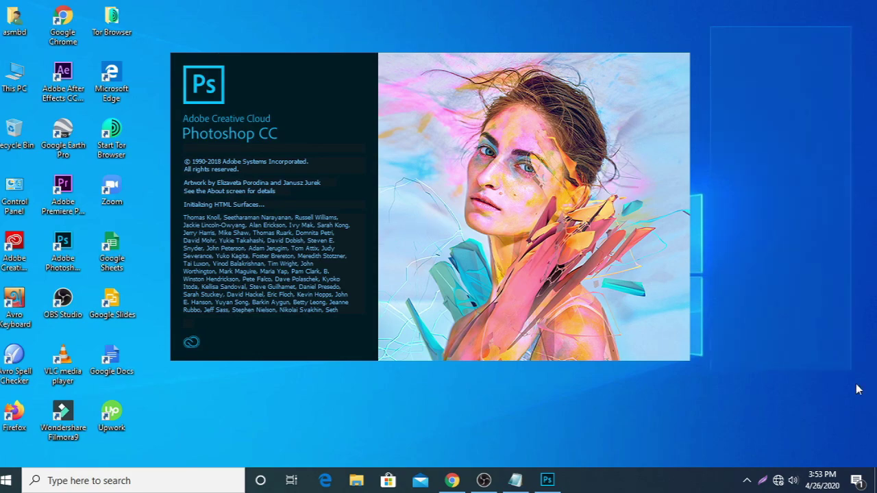
right_click(711, 28)
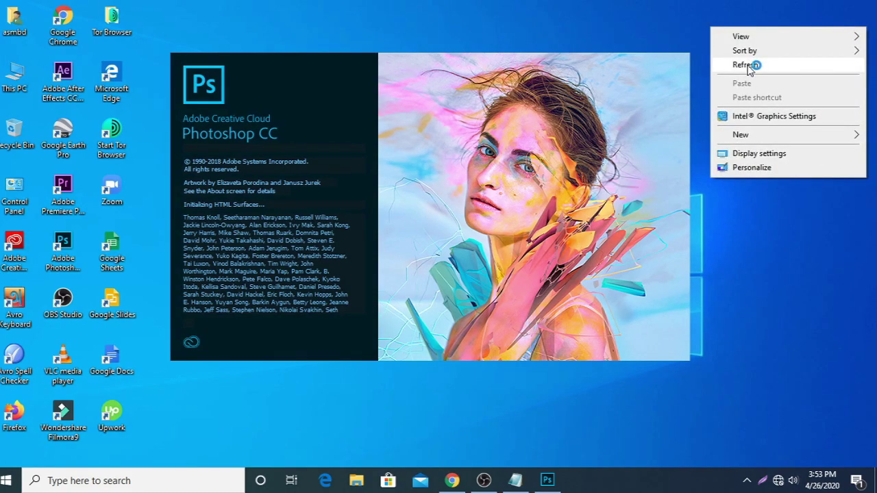
left_click(749, 66)
right_click(719, 34)
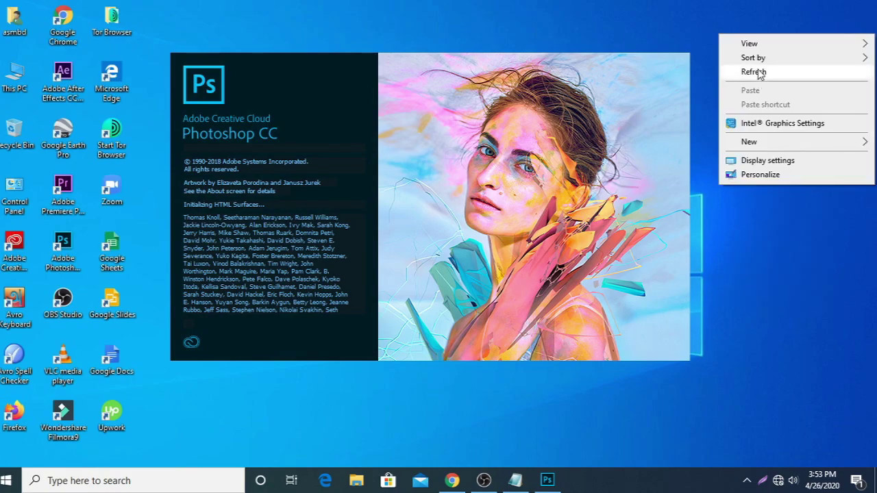
left_click(758, 73)
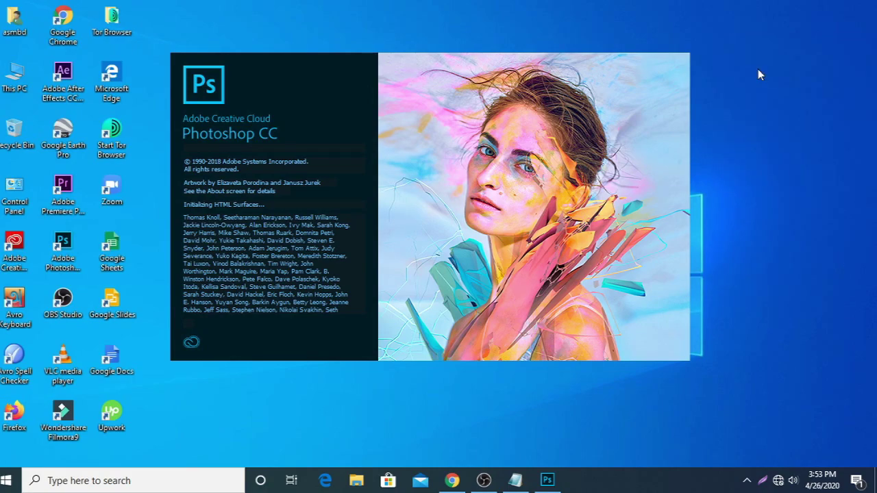
right_click(757, 67)
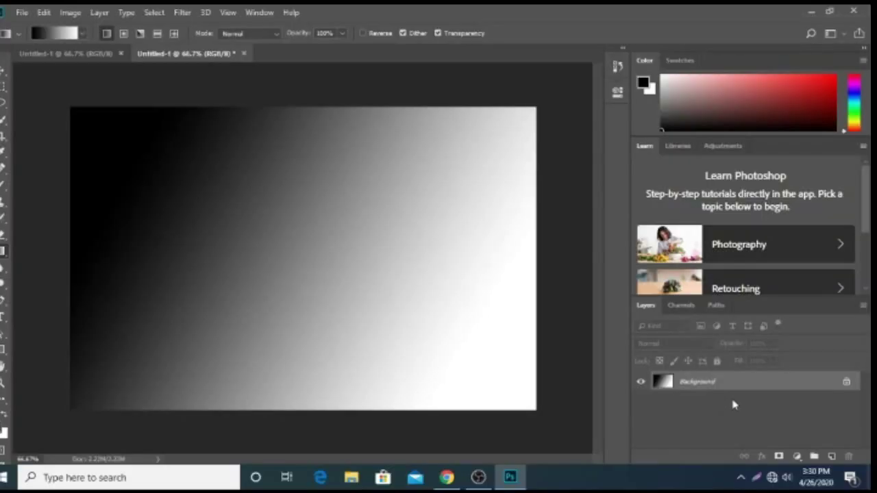
Step: Convert the Background layer into Layer 0
double_click(725, 387)
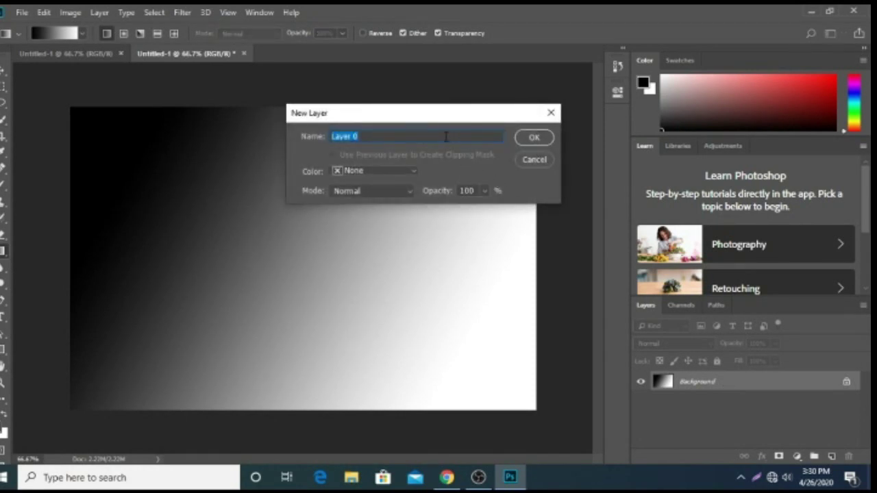
left_click(525, 141)
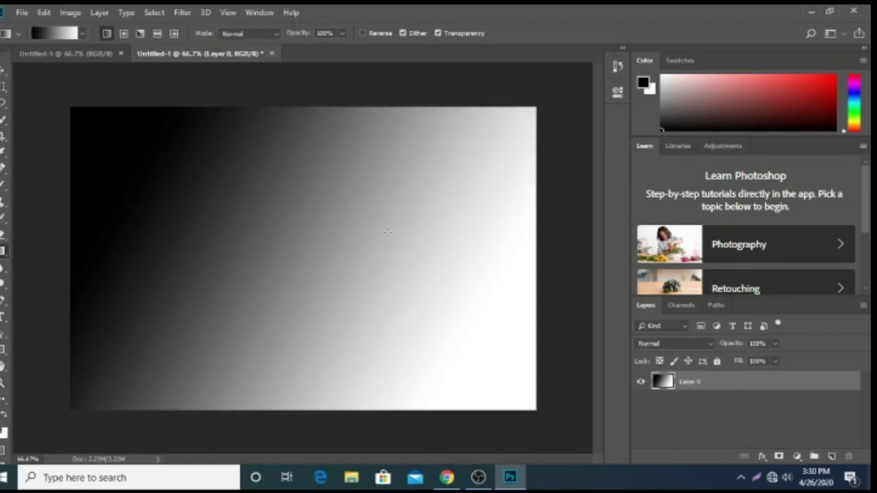
left_click(22, 12)
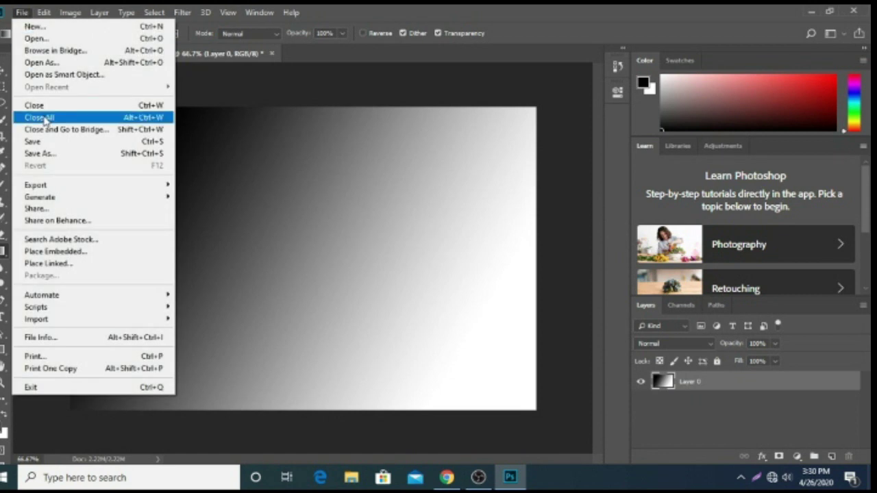
left_click(46, 152)
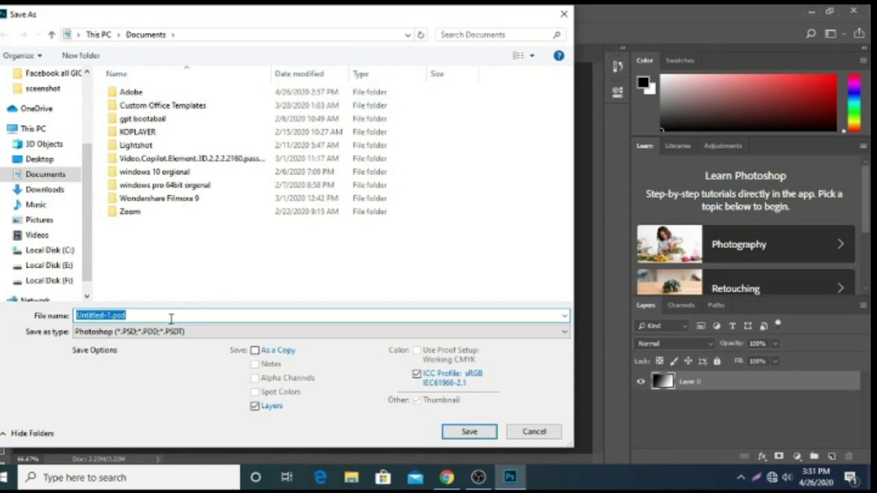
Step: Try saving a JPEG copy, which fails with a not-enough-memory error, and dismiss it
left_click(192, 336)
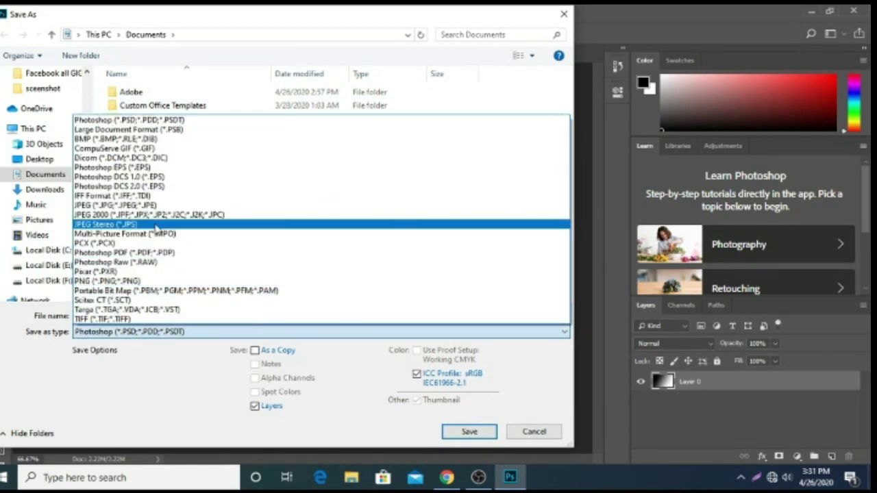
left_click(147, 207)
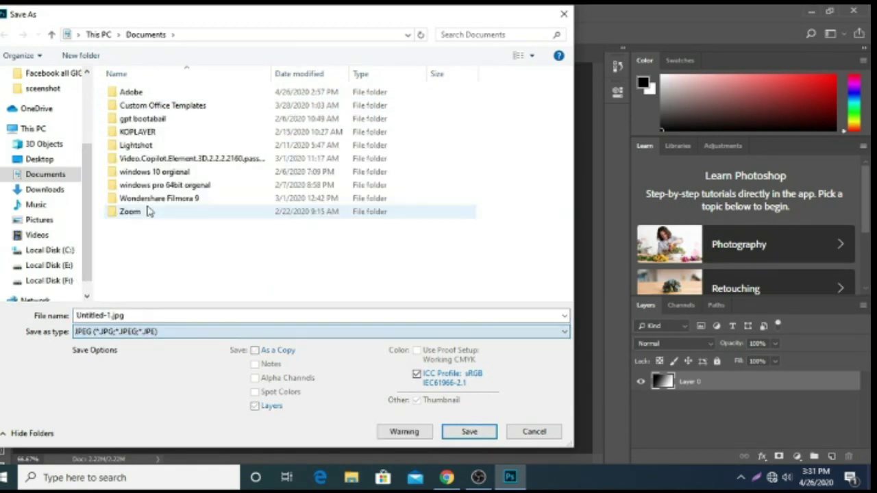
left_click(469, 433)
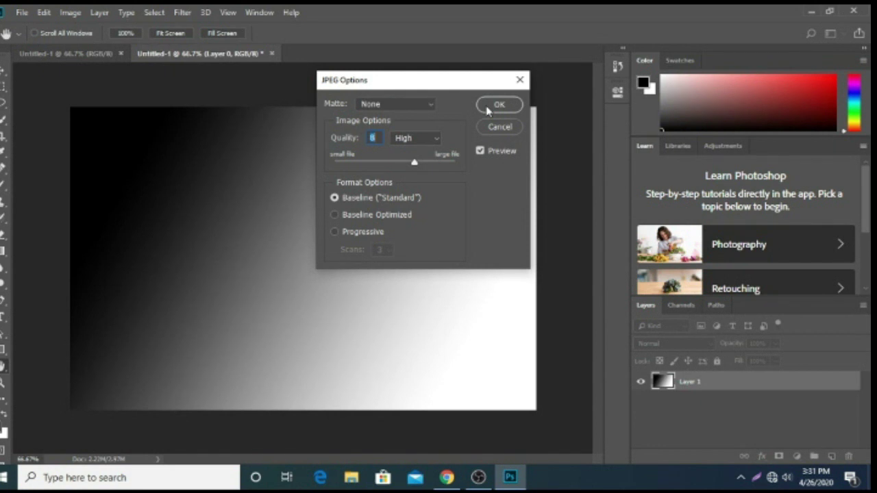
left_click(487, 110)
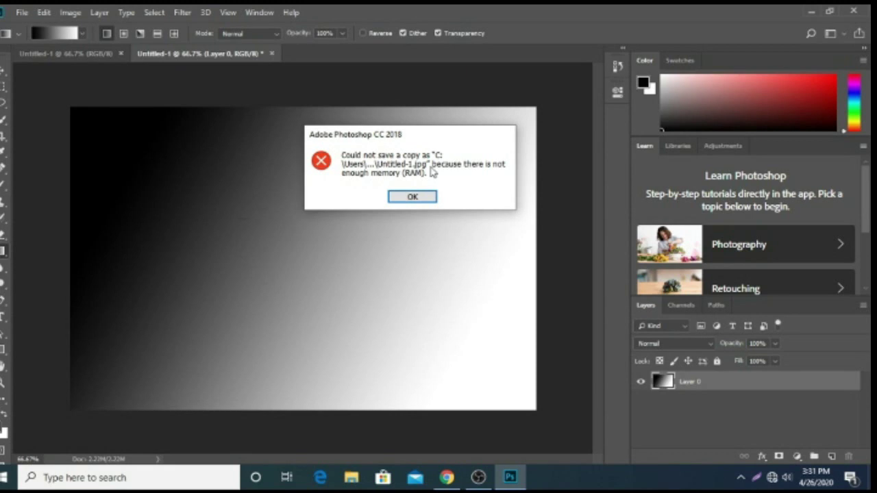
left_click(411, 198)
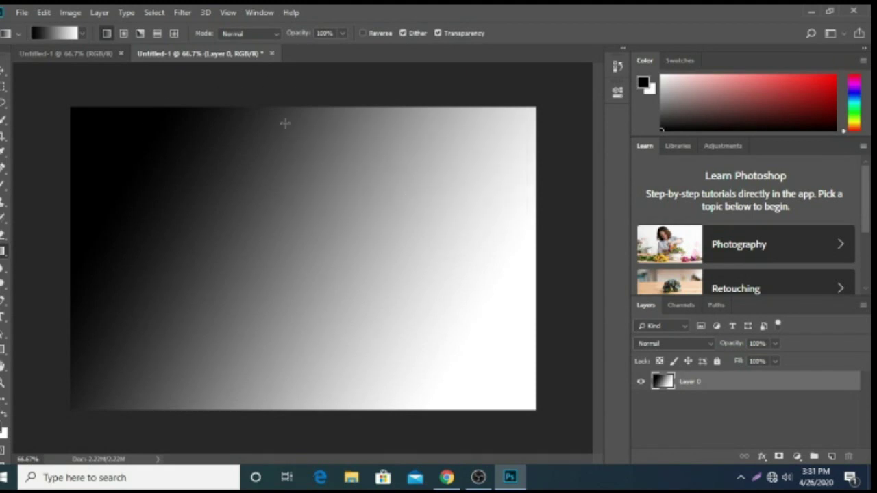
left_click(862, 12)
Step: Discard the gradient document, refresh the desktop, and select the OverridePhysicalMemoryMB line in Notepad
left_click(424, 192)
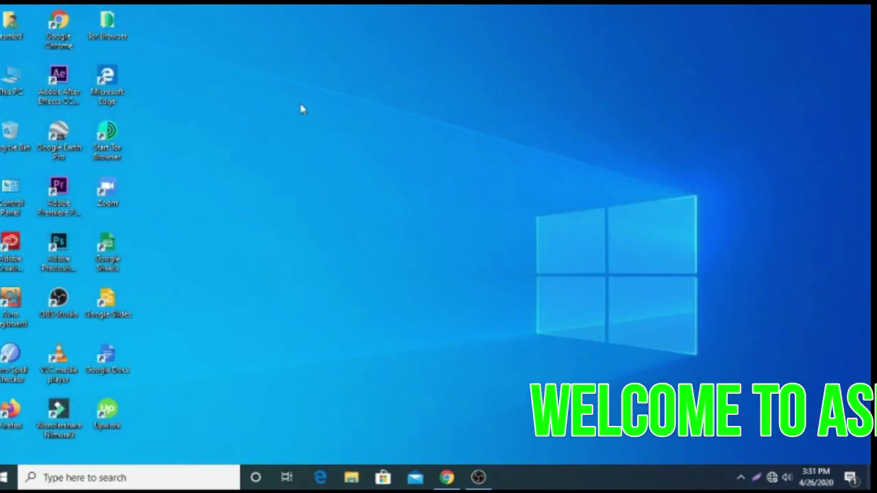
left_click_drag(240, 73, 460, 306)
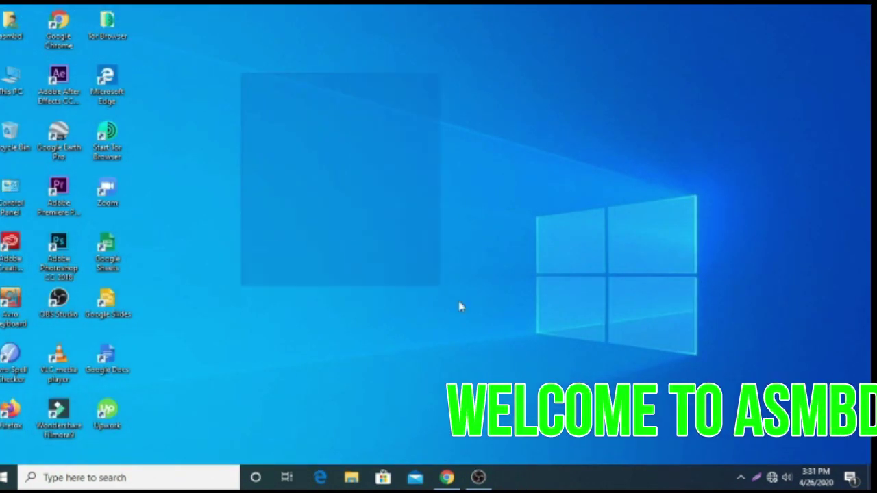
right_click(241, 74)
left_click(295, 113)
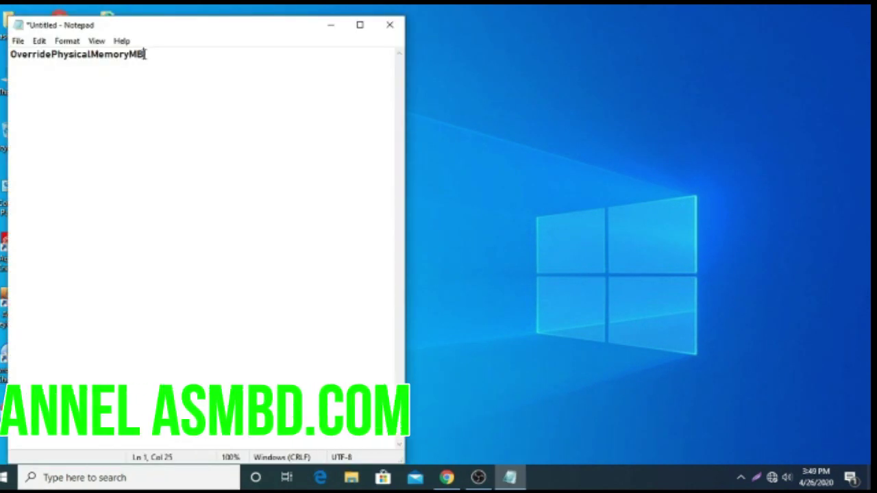
left_click_drag(144, 54, 10, 57)
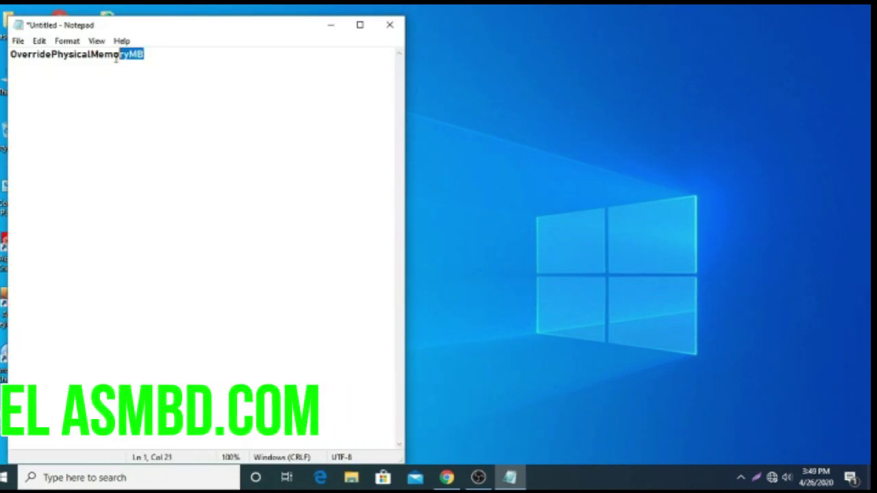
Step: Copy OverridePhysicalMemoryMB from Notepad and minimize Notepad
right_click(52, 54)
left_click(89, 96)
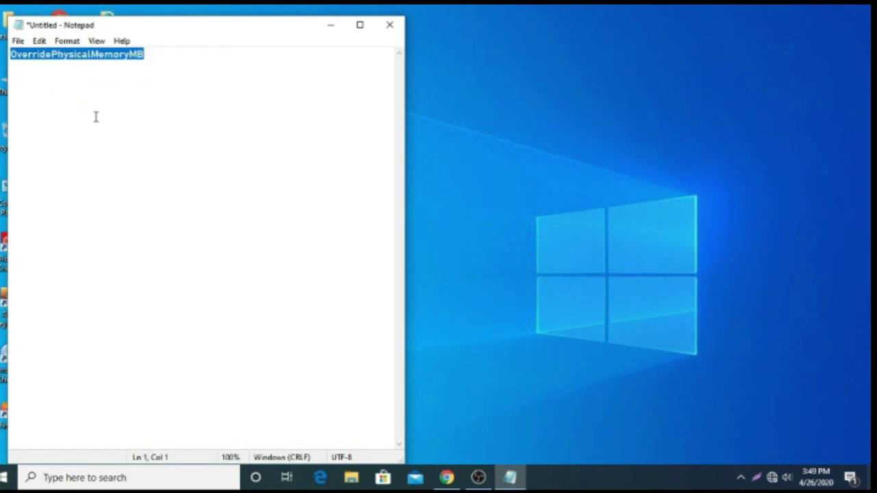
left_click(335, 31)
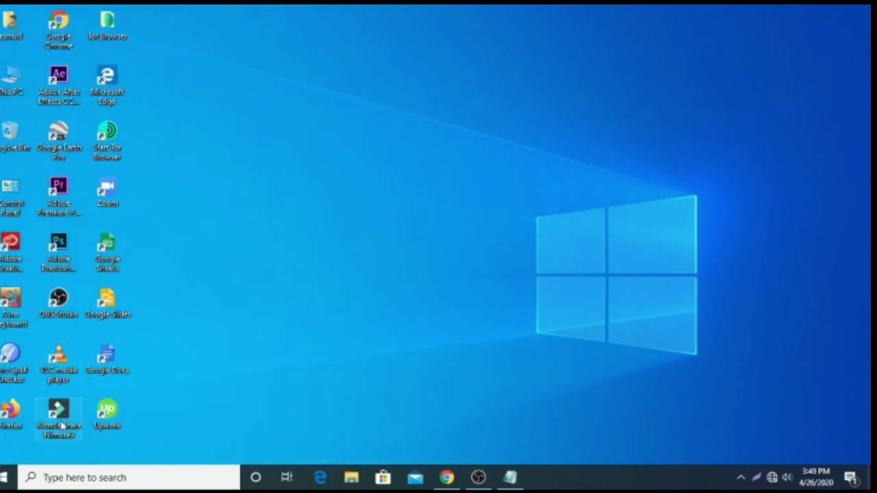
Step: Launch Registry Editor as administrator via a 'reg' search and expand Computer
left_click(61, 480)
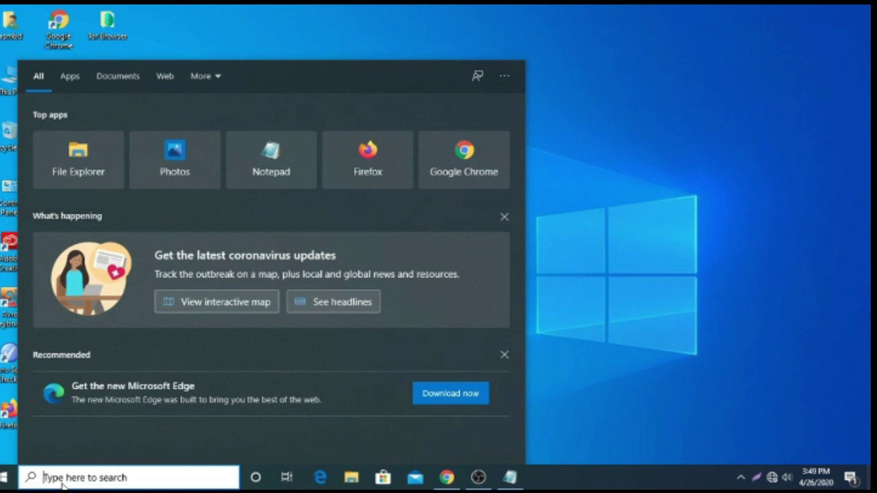
type("re")
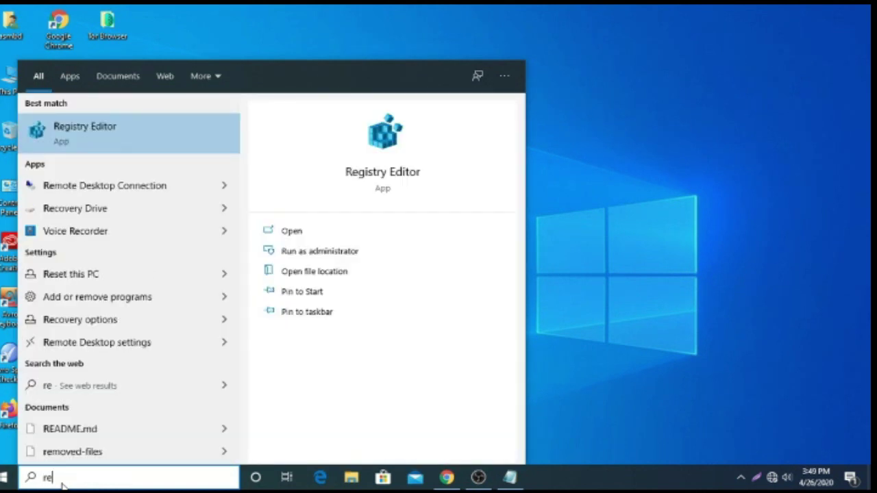
type("g")
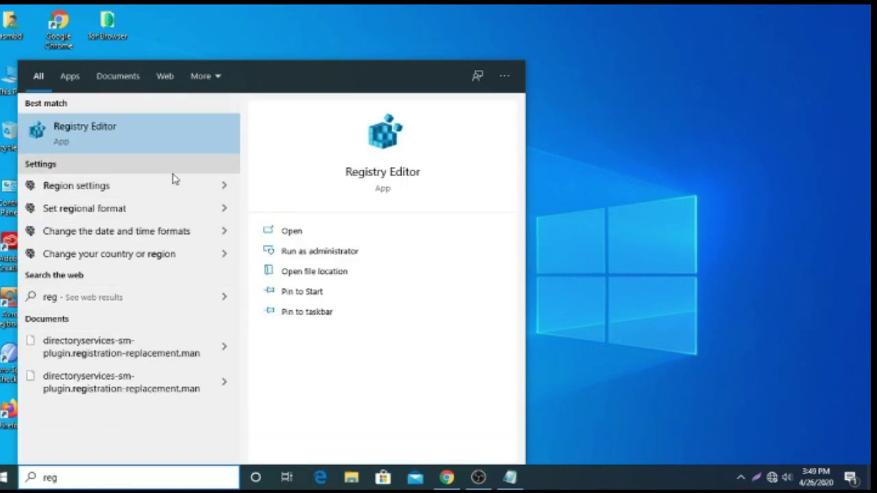
right_click(156, 146)
left_click(180, 153)
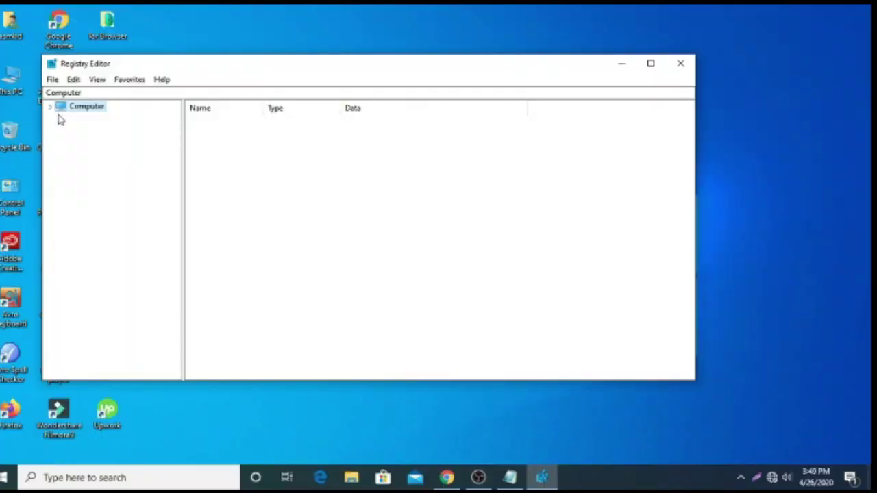
left_click(52, 107)
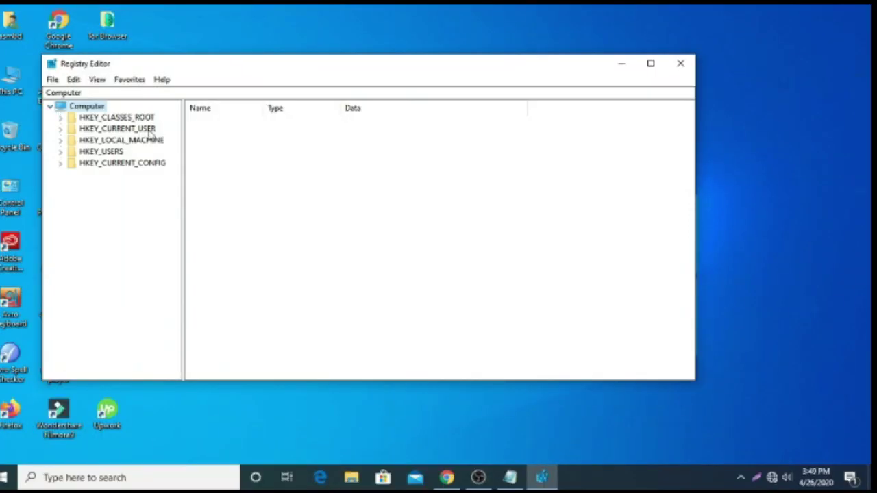
Step: Navigate to HKEY_CURRENT_USER\Software\Adobe\Photoshop and select the 120.0 key
left_click(62, 130)
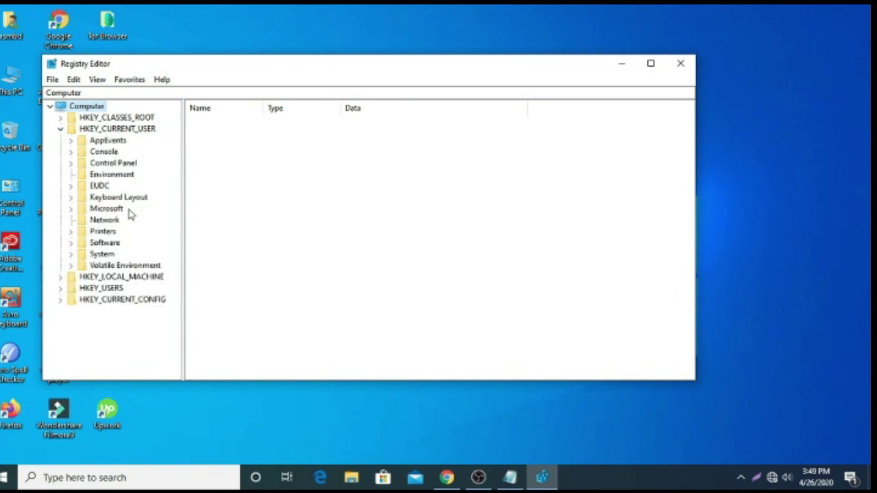
left_click(71, 244)
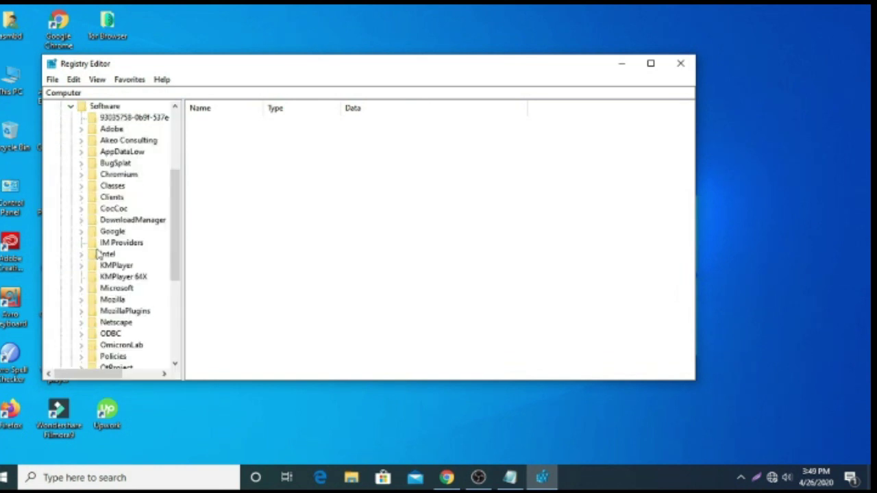
left_click(81, 130)
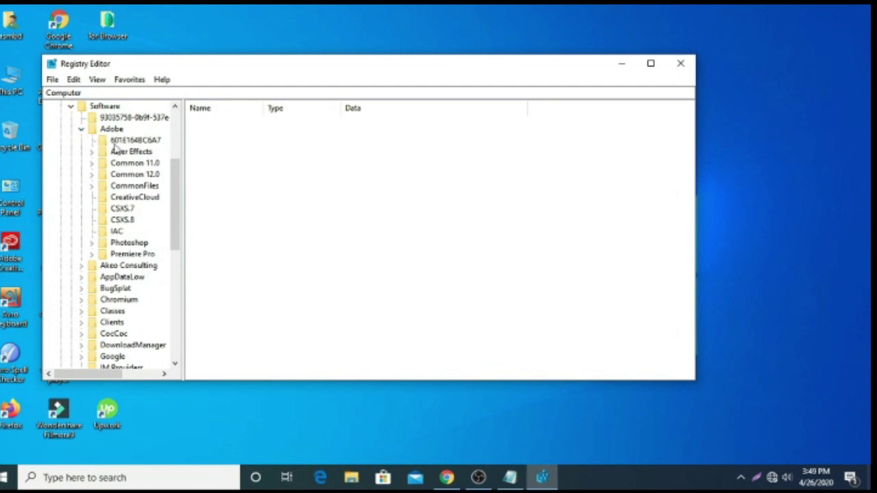
left_click(92, 243)
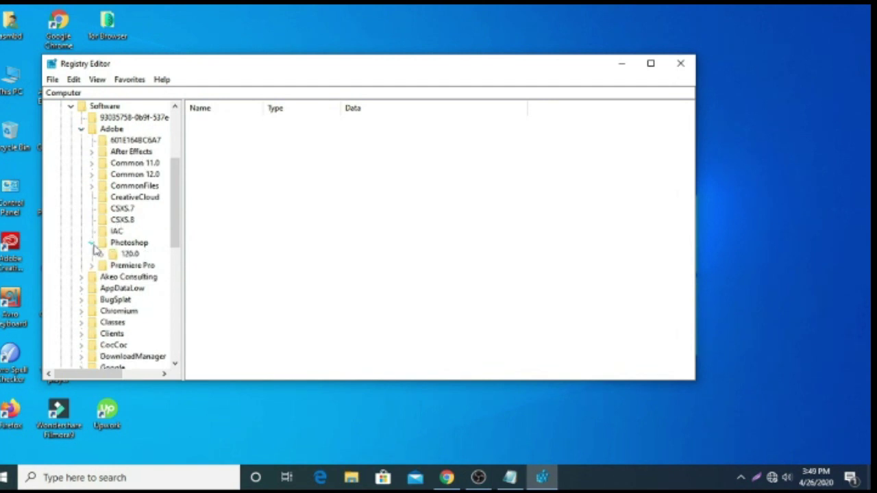
left_click(130, 255)
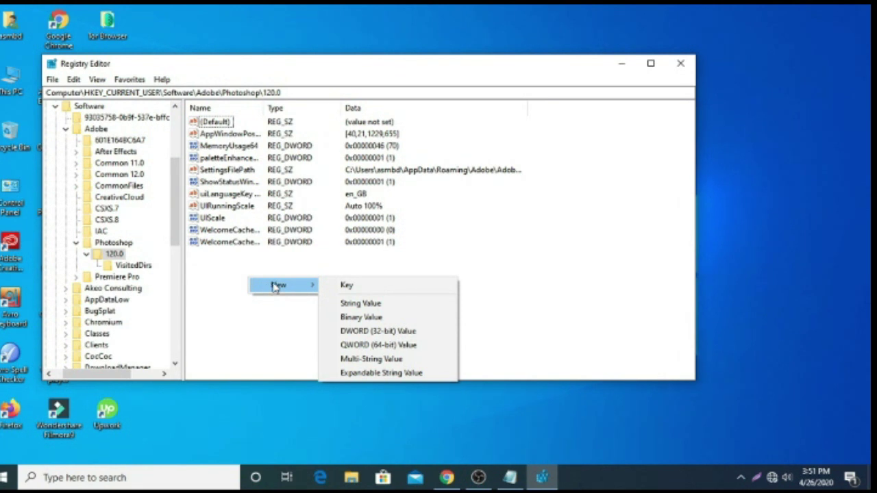
Step: Add a DWORD (32-bit) value named OverridePhysicalMemoryMB by pasting the name, then open it for modification
left_click(380, 332)
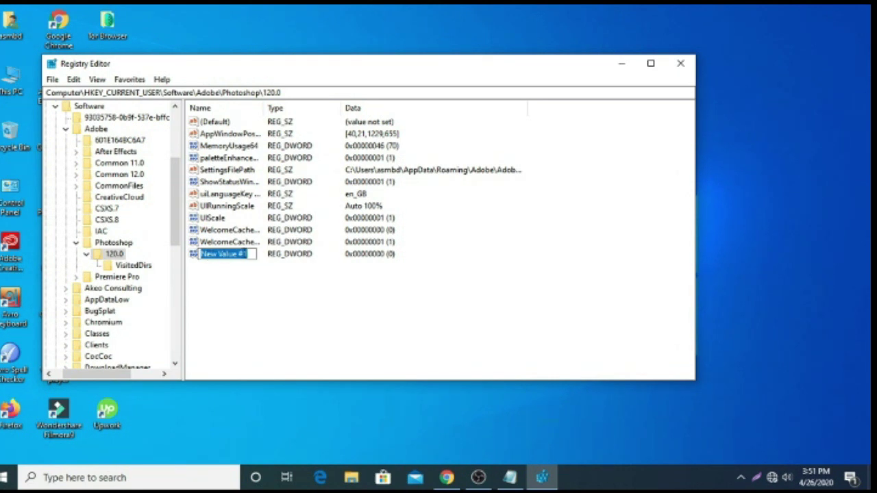
right_click(251, 254)
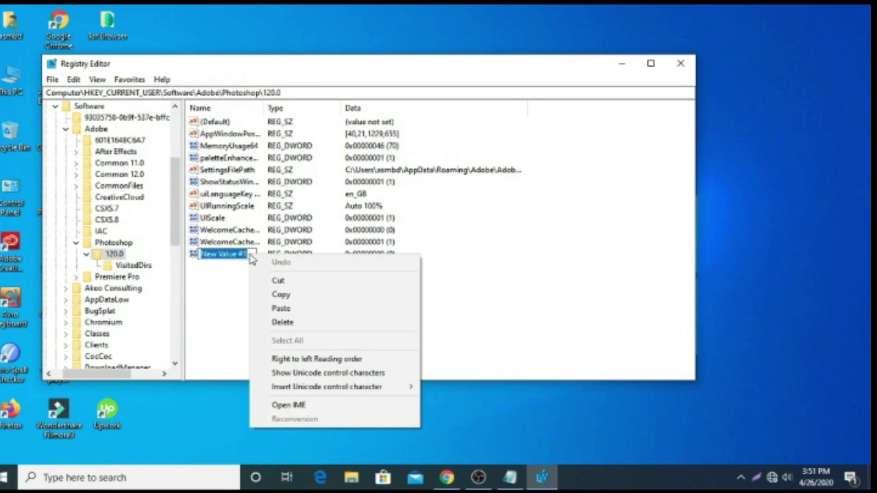
left_click(293, 311)
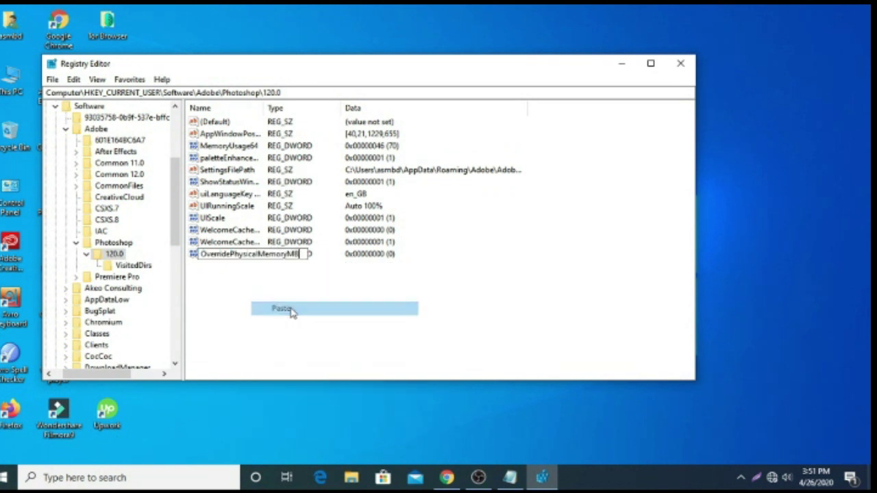
key("Return")
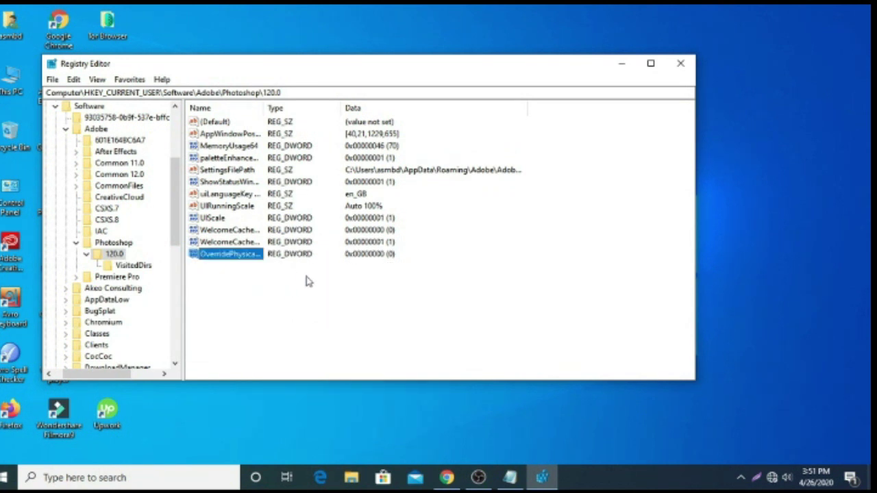
right_click(228, 256)
left_click(258, 263)
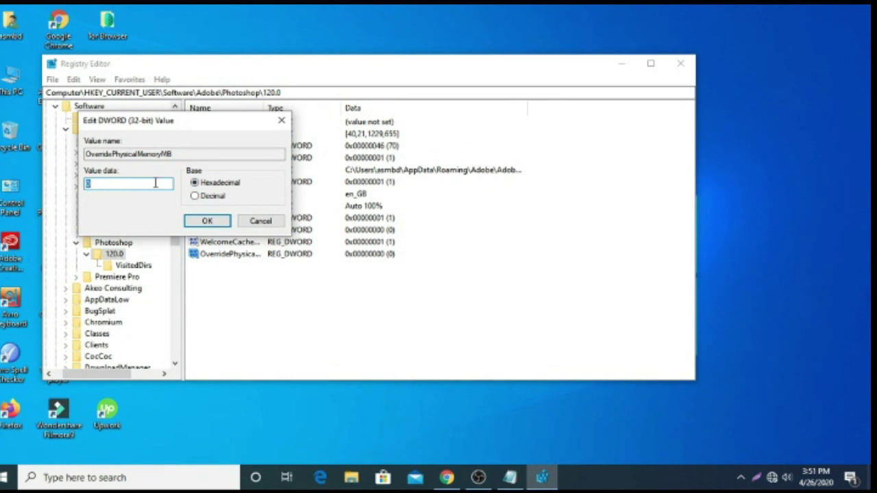
Step: Set OverridePhysicalMemoryMB's data to hexadecimal 24000 and confirm
type("2")
type("000")
left_click(205, 220)
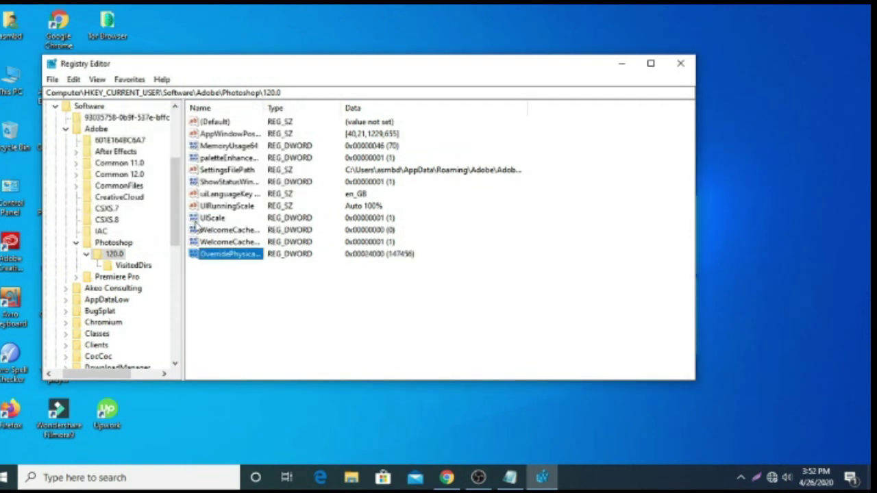
left_click(312, 294)
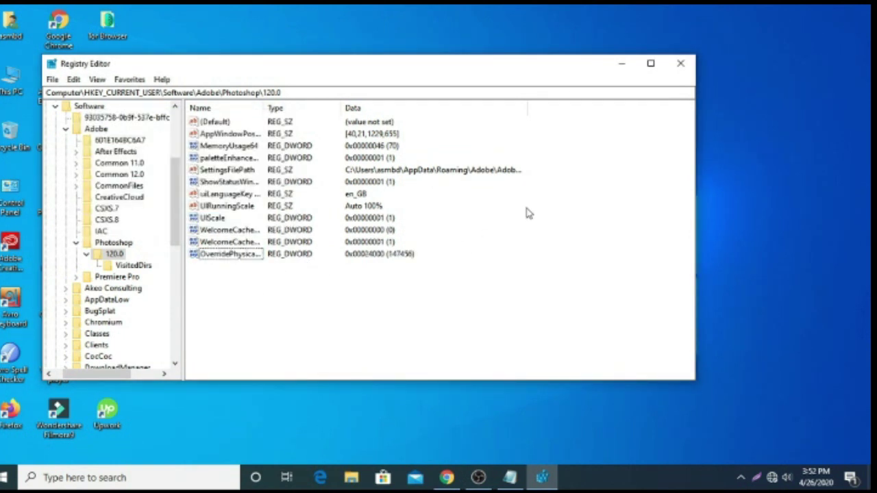
Step: Close Registry Editor and launch Photoshop as administrator from its desktop shortcut
left_click(680, 64)
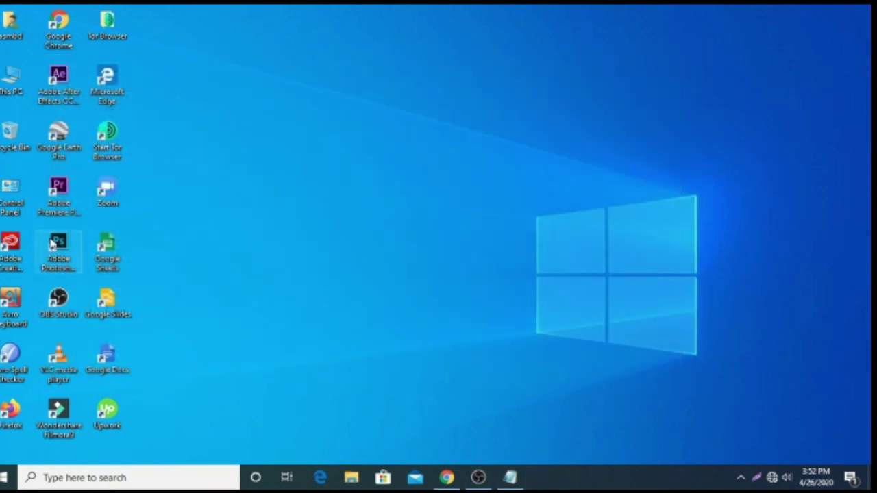
right_click(52, 243)
left_click(88, 211)
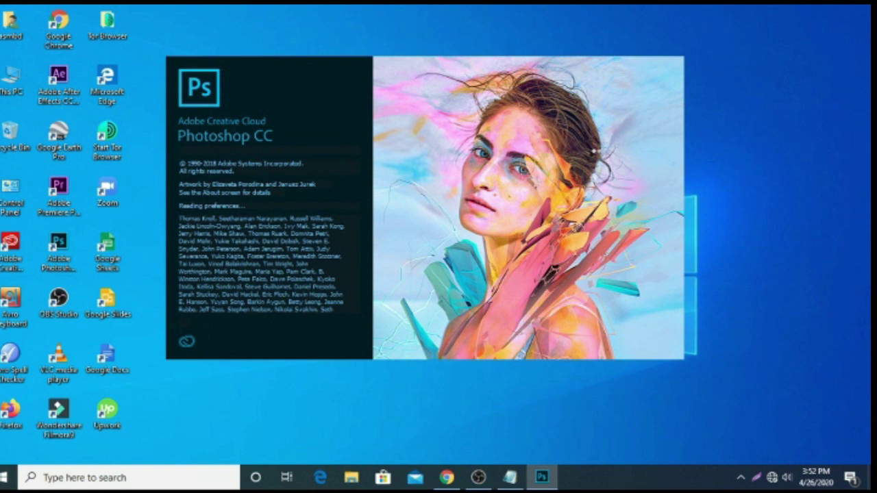
Step: Refresh the desktop repeatedly while Photoshop loads
right_click(729, 79)
left_click(790, 118)
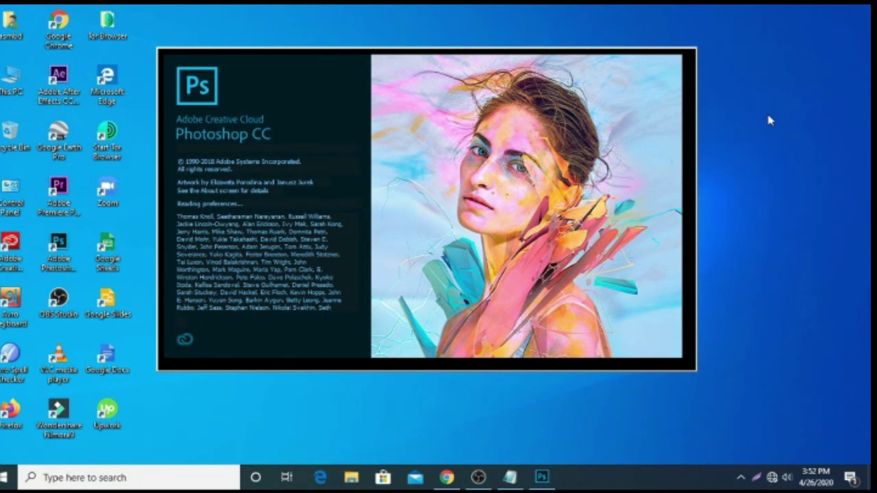
right_click(745, 141)
left_click(751, 176)
right_click(788, 114)
left_click(788, 152)
right_click(756, 115)
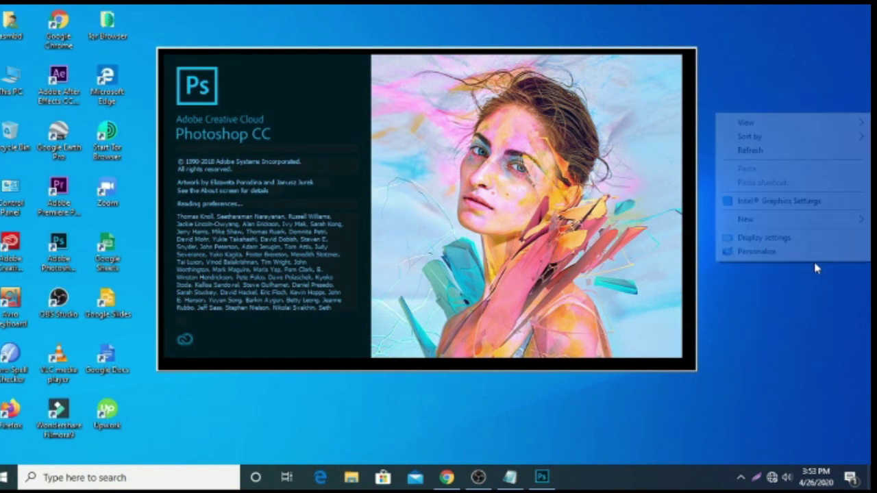
left_click(777, 157)
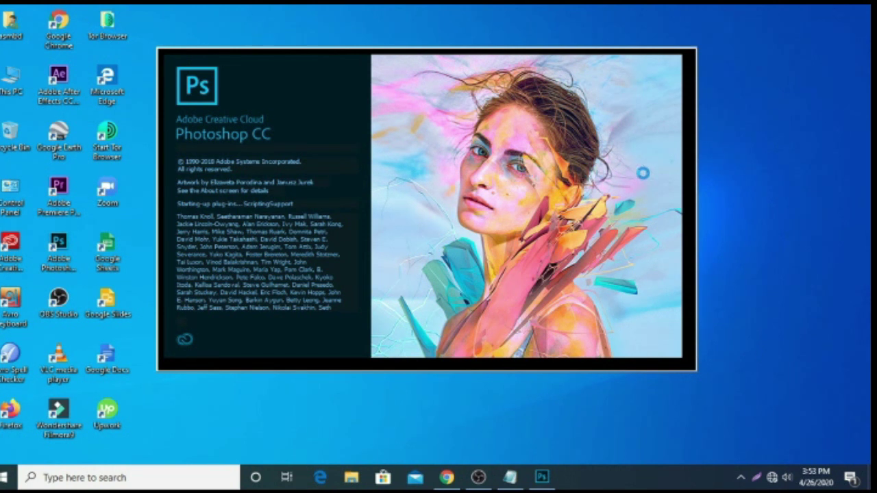
left_click_drag(715, 76, 822, 351)
right_click(716, 77)
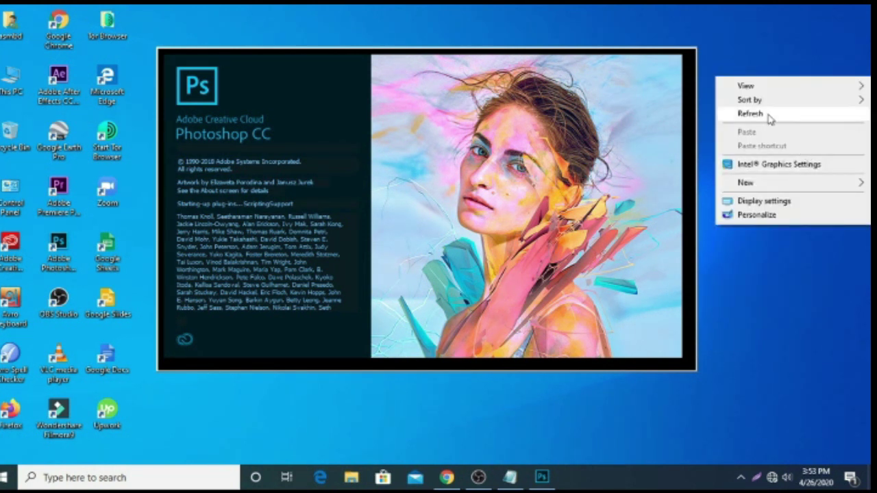
left_click(769, 116)
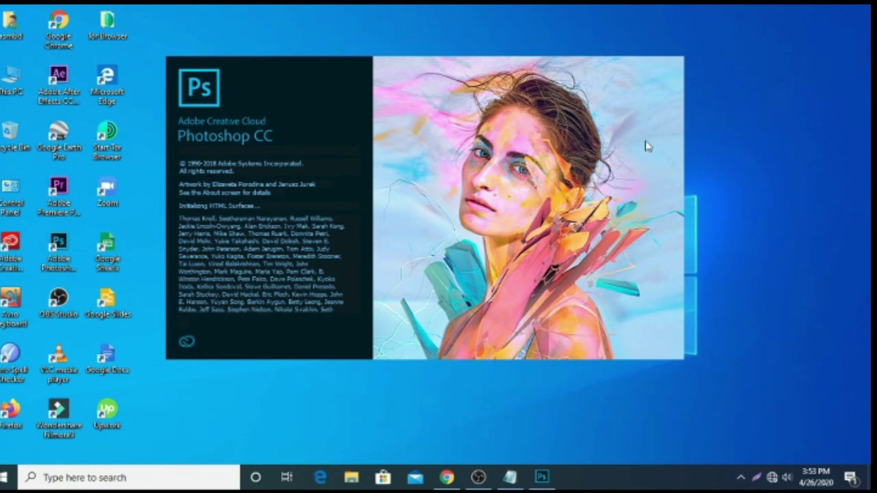
right_click(706, 32)
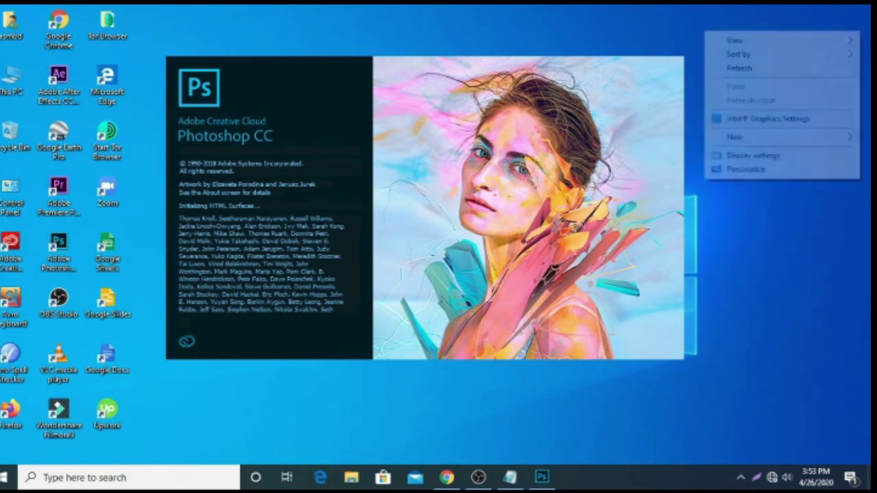
left_click(742, 68)
right_click(712, 34)
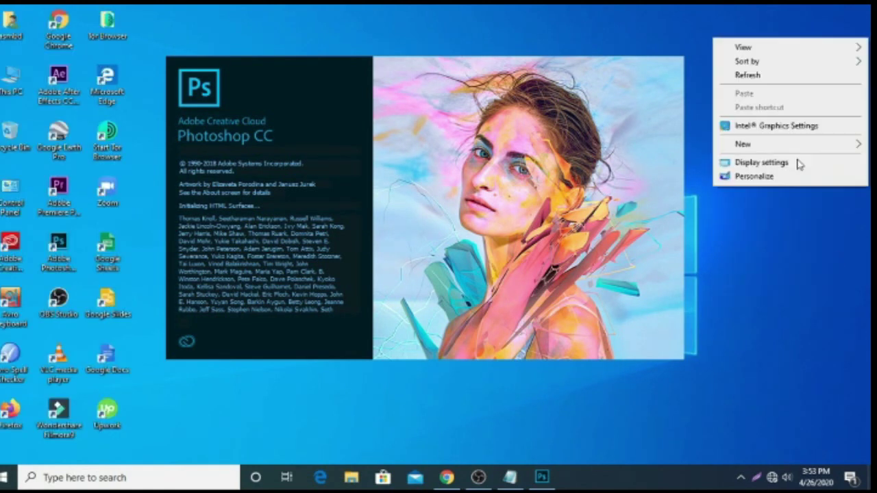
left_click(753, 75)
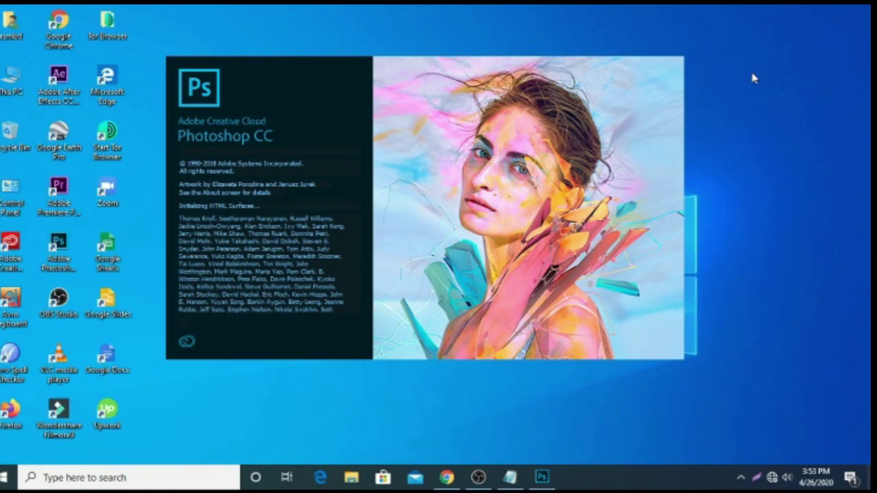
right_click(716, 69)
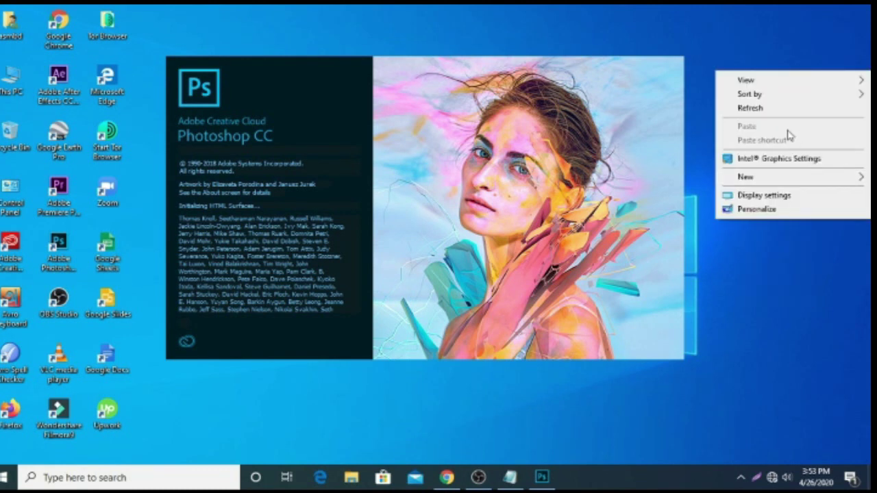
left_click(767, 111)
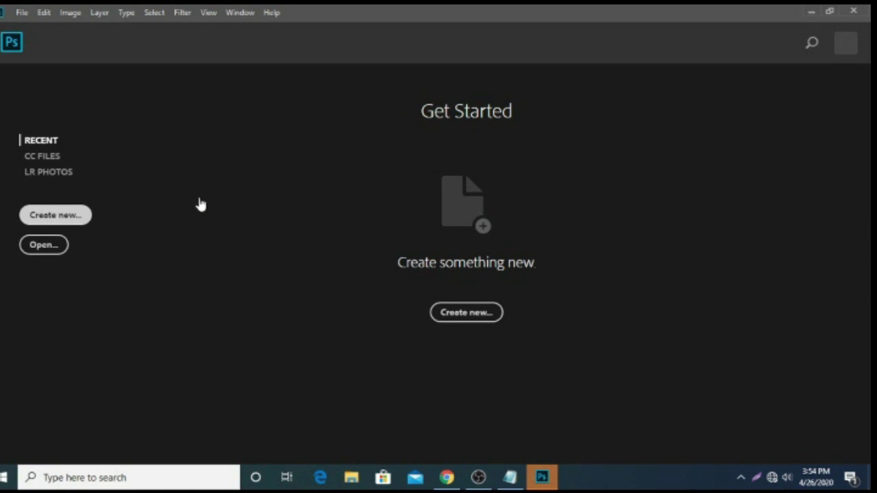
Step: Create a Custom 1080 x 720 document and drag a diagonal purple-to-orange gradient across it
left_click(92, 220)
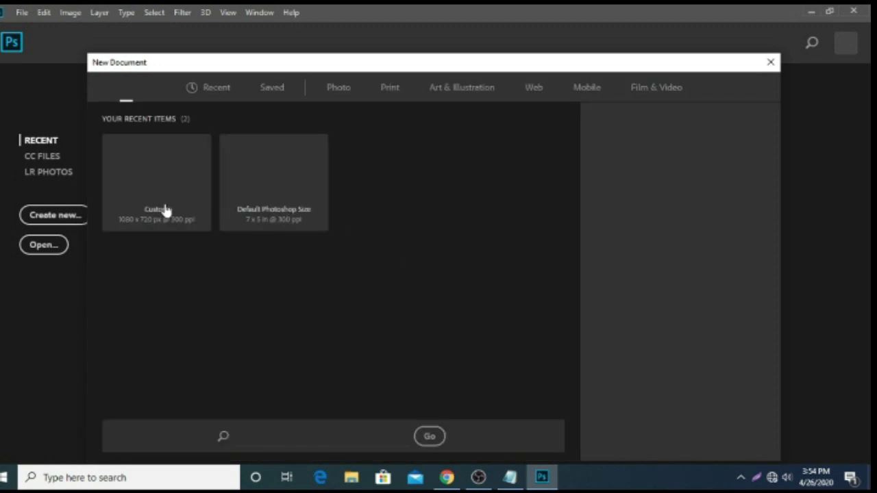
left_click(683, 439)
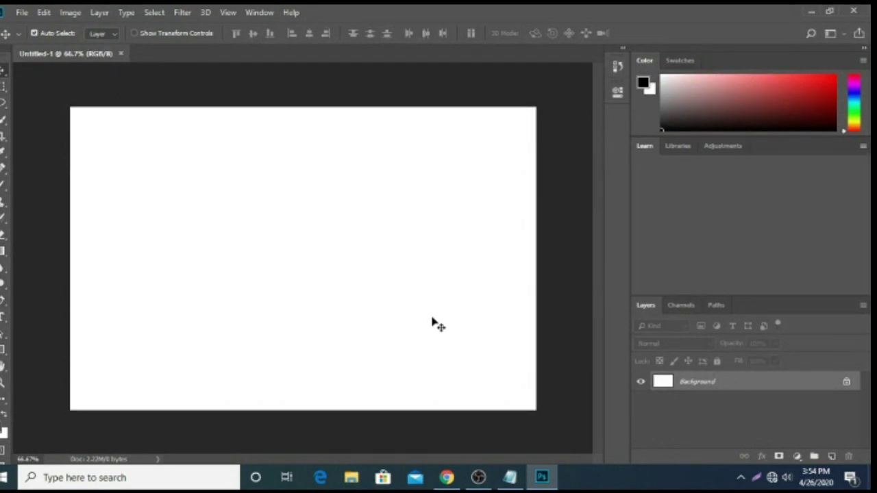
left_click(4, 250)
left_click_drag(87, 130, 522, 394)
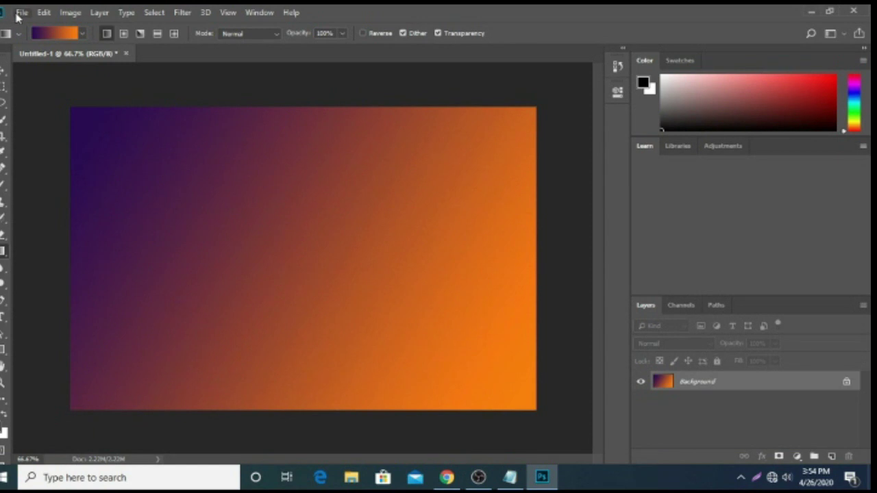
left_click(18, 14)
Step: Save the gradient as JPEG Untitled-1.jpg with the default JPEG options
left_click(54, 155)
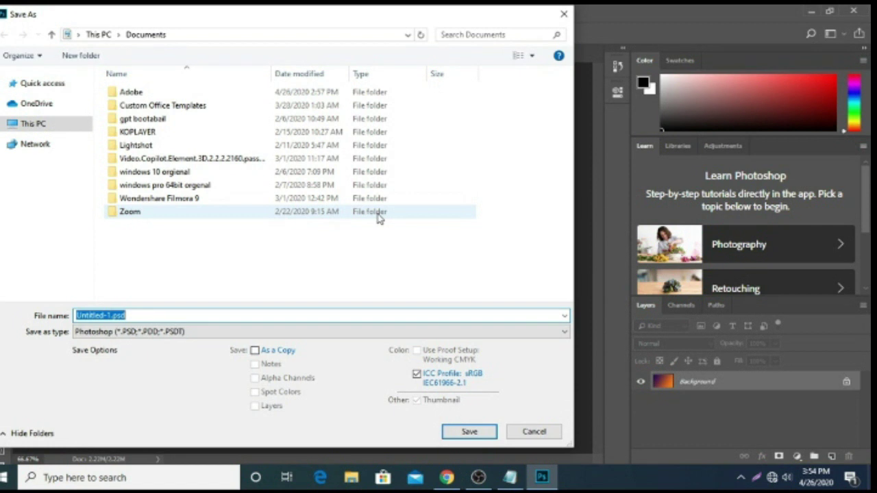
left_click(256, 331)
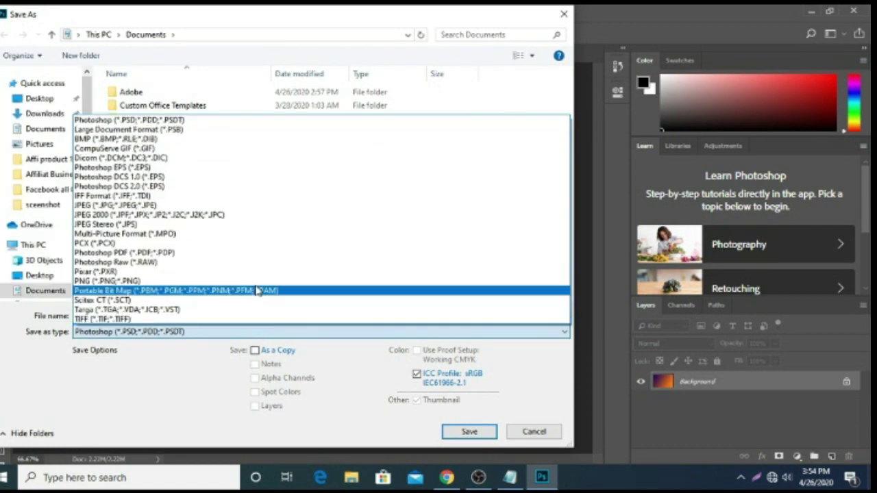
left_click(231, 207)
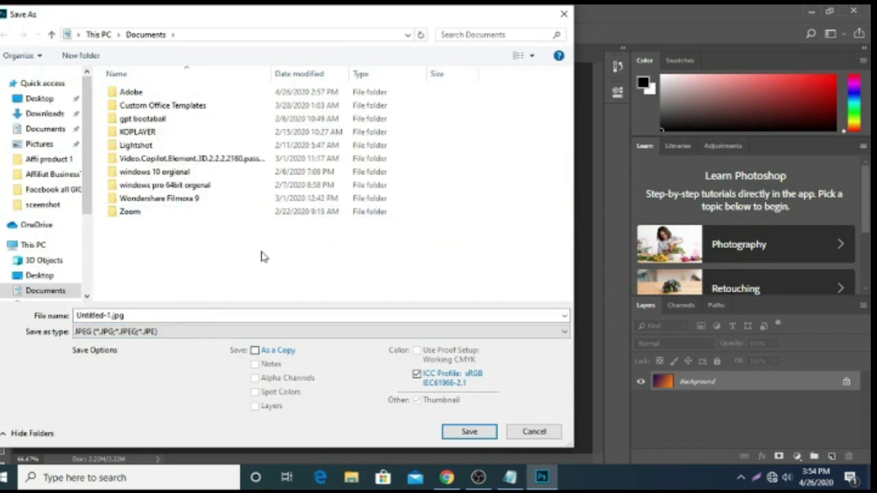
left_click(471, 432)
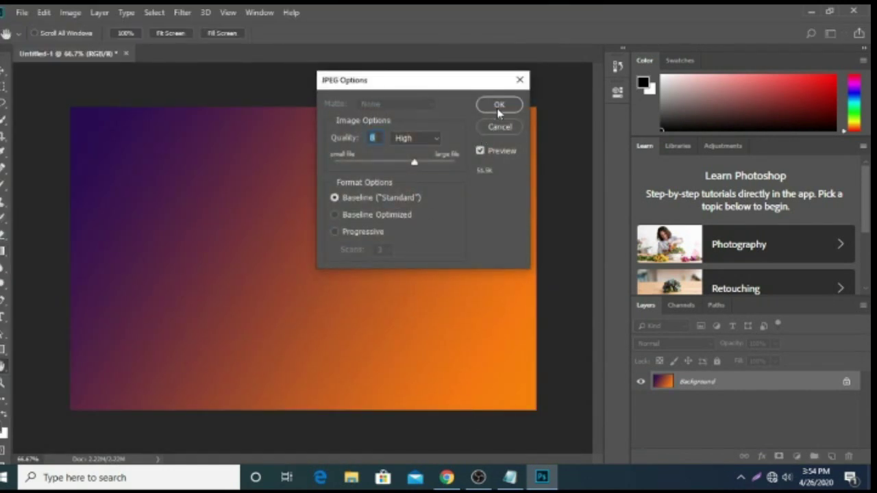
left_click(499, 106)
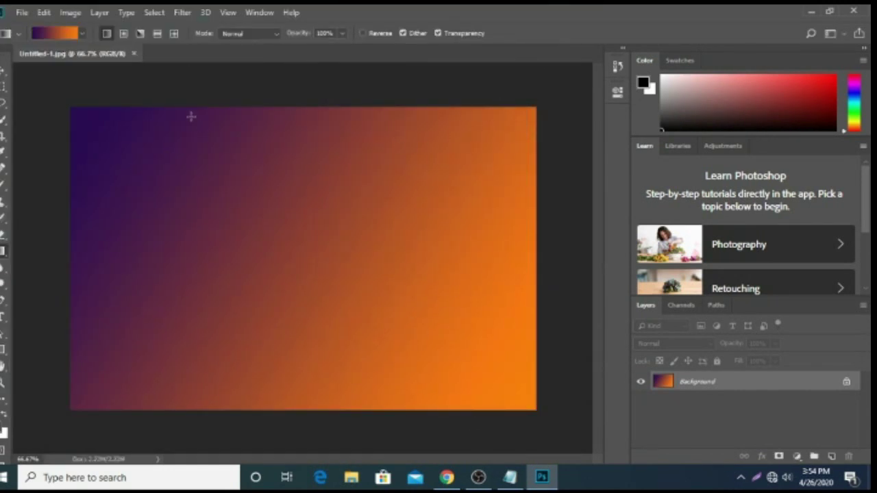
Step: Select the Move tool and close Untitled-1.jpg, returning to the home screen
left_click(4, 70)
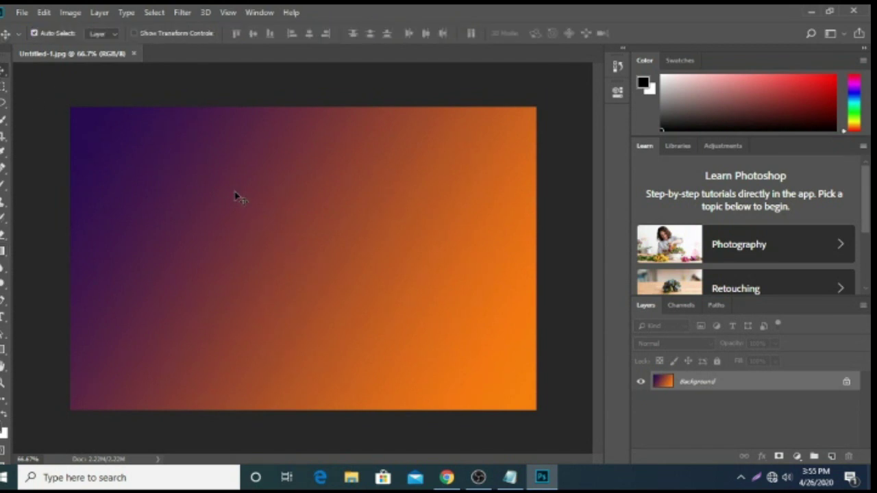
left_click(135, 54)
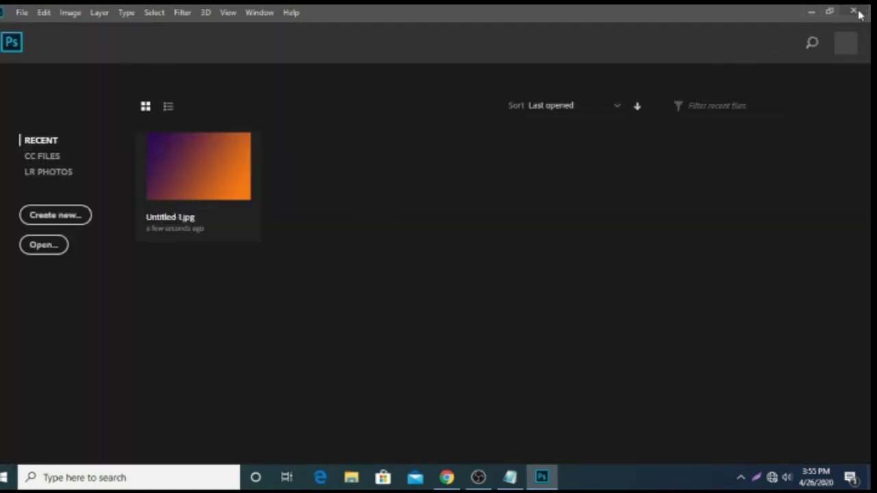